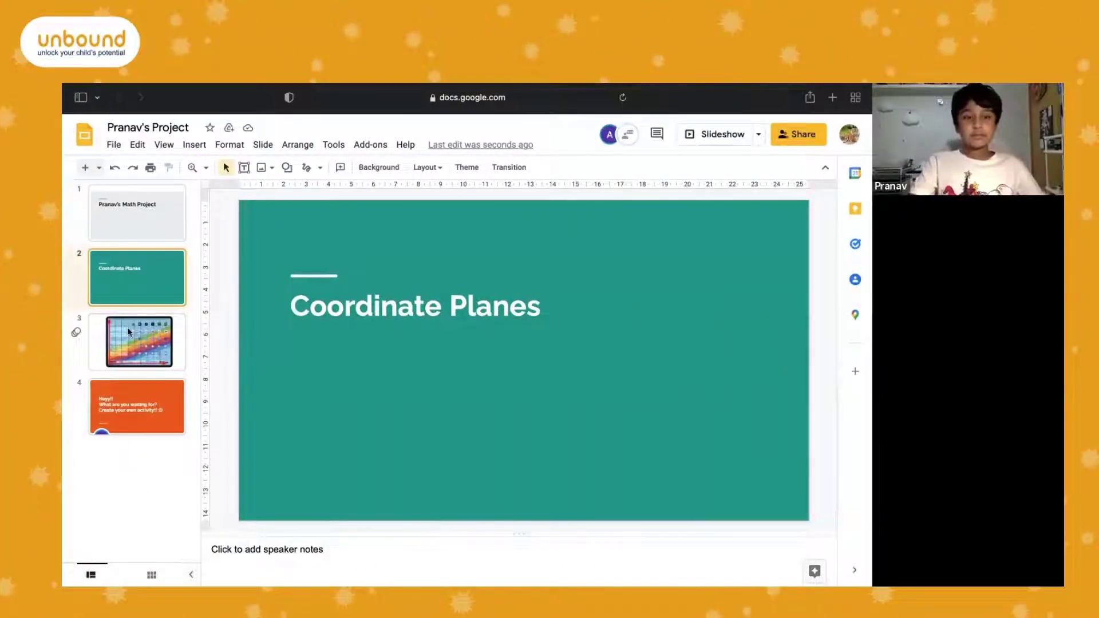
Open slide 3, the iPad grid with red axis arrows.
{"action": "left_click", "coordinate": [127, 338]}
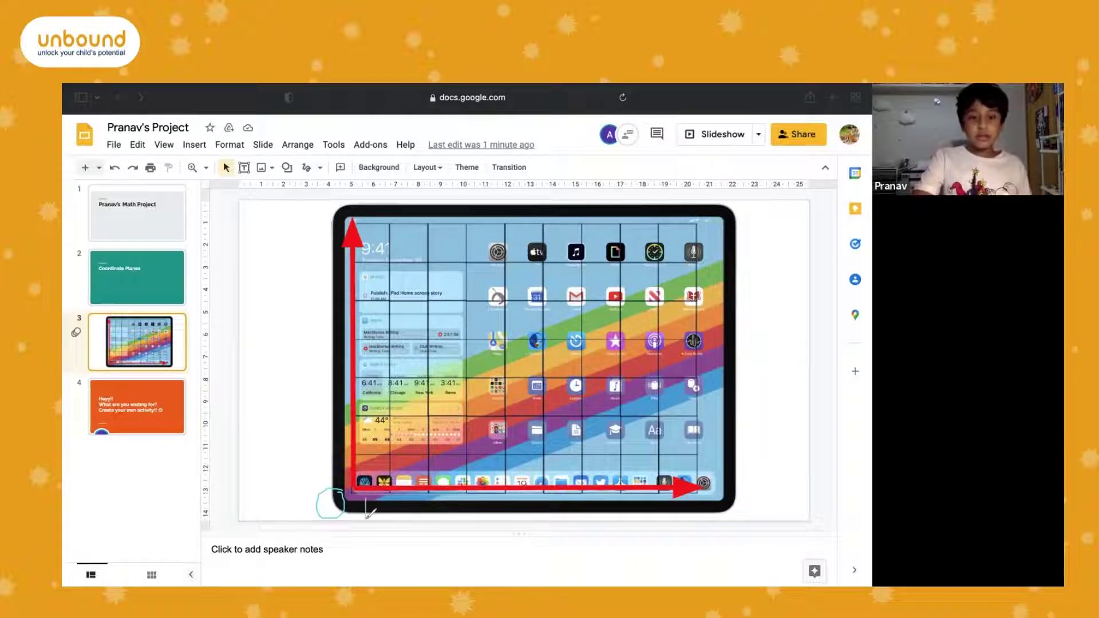
Handwrite the cyan numbers along the bottom red arrow, finishing with 7, 8 and 9.
{"action": "mouse_move", "coordinate": [399, 504]}
{"action": "left_mouse_down"}
{"action": "mouse_move", "coordinate": [402, 517]}
{"action": "mouse_move", "coordinate": [490, 508]}
{"action": "mouse_move", "coordinate": [488, 520]}
{"action": "left_mouse_up"}
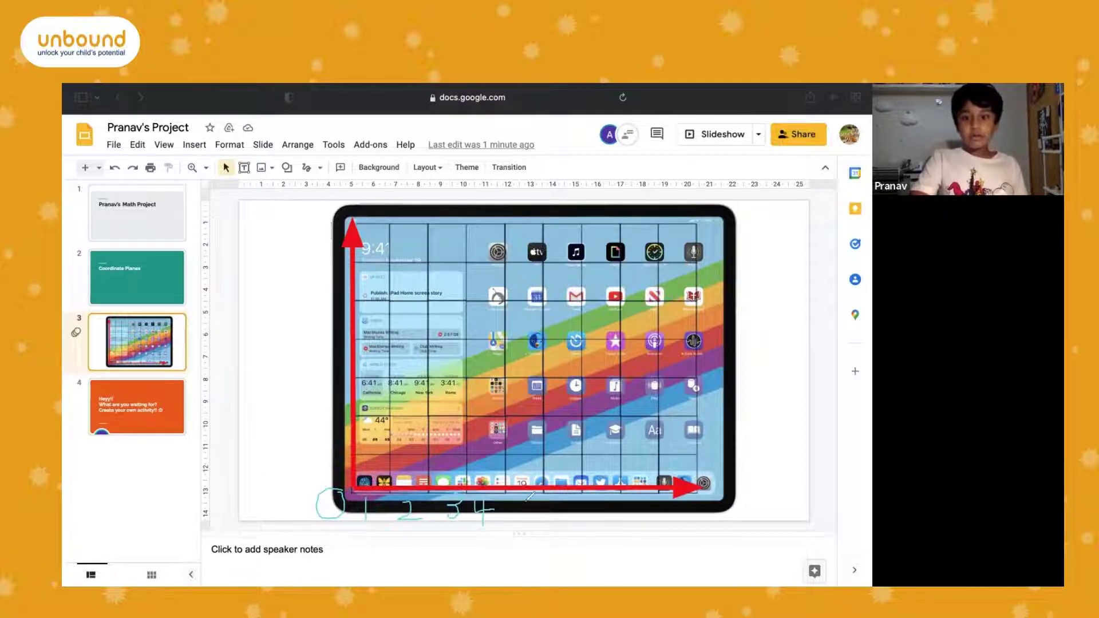
{"action": "mouse_move", "coordinate": [516, 505]}
{"action": "left_mouse_down"}
{"action": "mouse_move", "coordinate": [517, 531]}
{"action": "mouse_move", "coordinate": [560, 520]}
{"action": "left_mouse_up"}
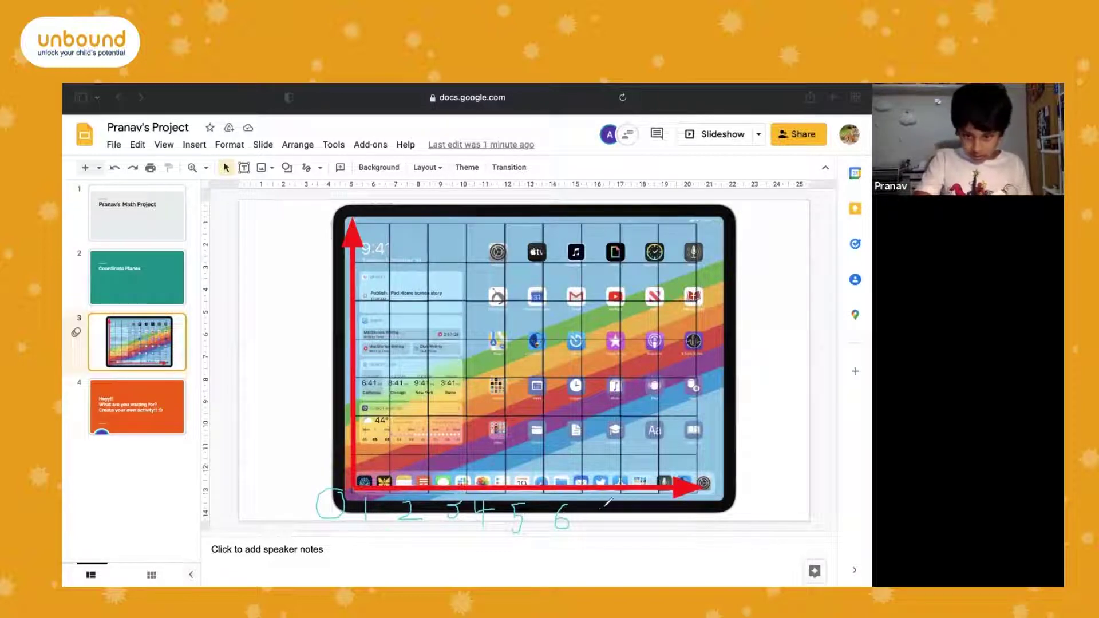
{"action": "mouse_move", "coordinate": [601, 511]}
{"action": "left_mouse_down"}
{"action": "mouse_move", "coordinate": [606, 533]}
{"action": "mouse_move", "coordinate": [643, 516]}
{"action": "left_mouse_up"}
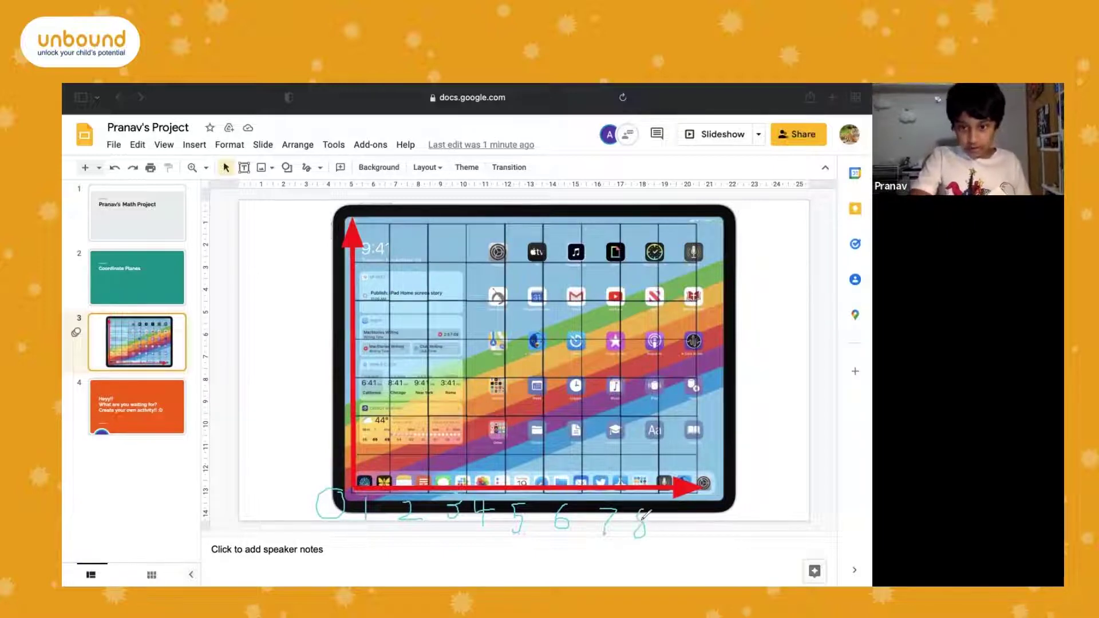
{"action": "left_click_drag", "start_coordinate": [647, 505], "coordinate": [643, 522]}
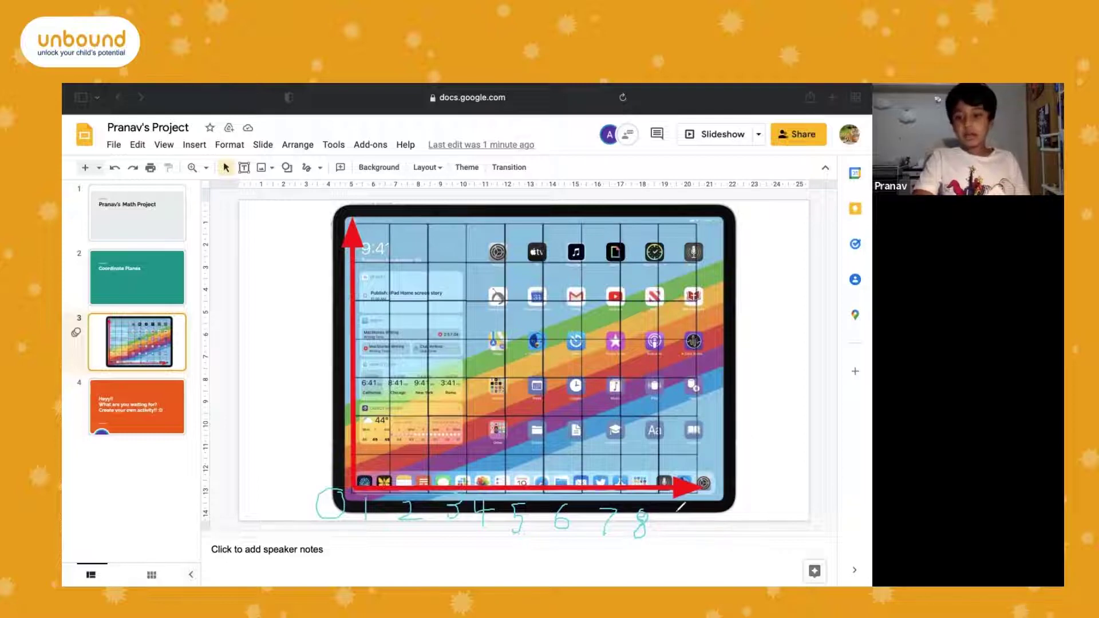
{"action": "left_click_drag", "start_coordinate": [685, 508], "coordinate": [682, 540]}
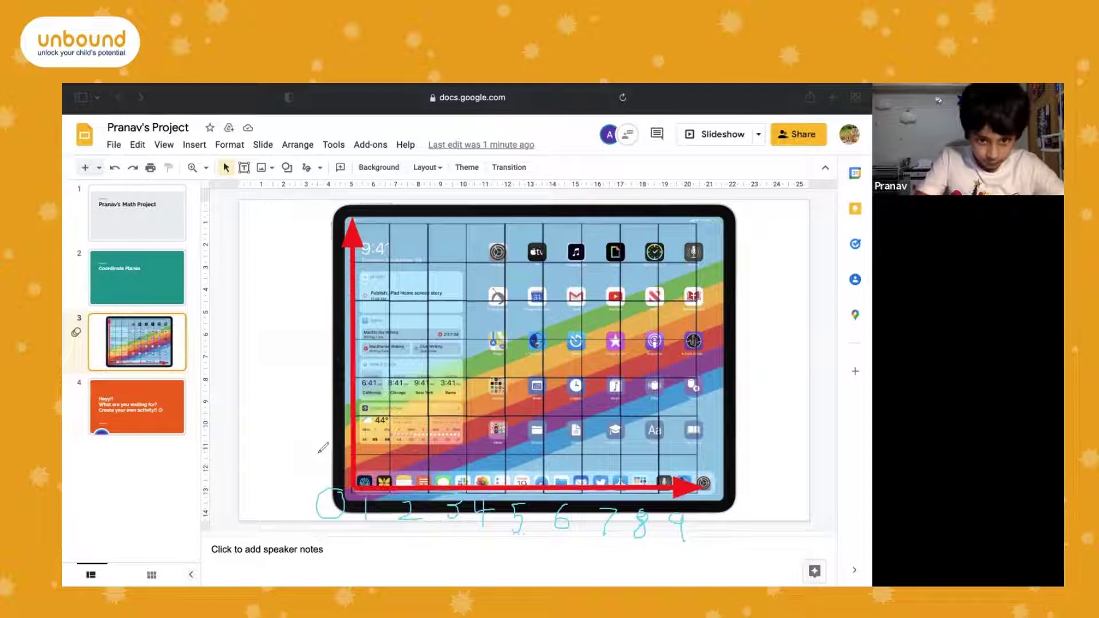
Handwrite 1, 2, 3, 4, 5, 6 and 7 upward beside the left red arrow.
{"action": "left_click_drag", "start_coordinate": [323, 457], "coordinate": [324, 488]}
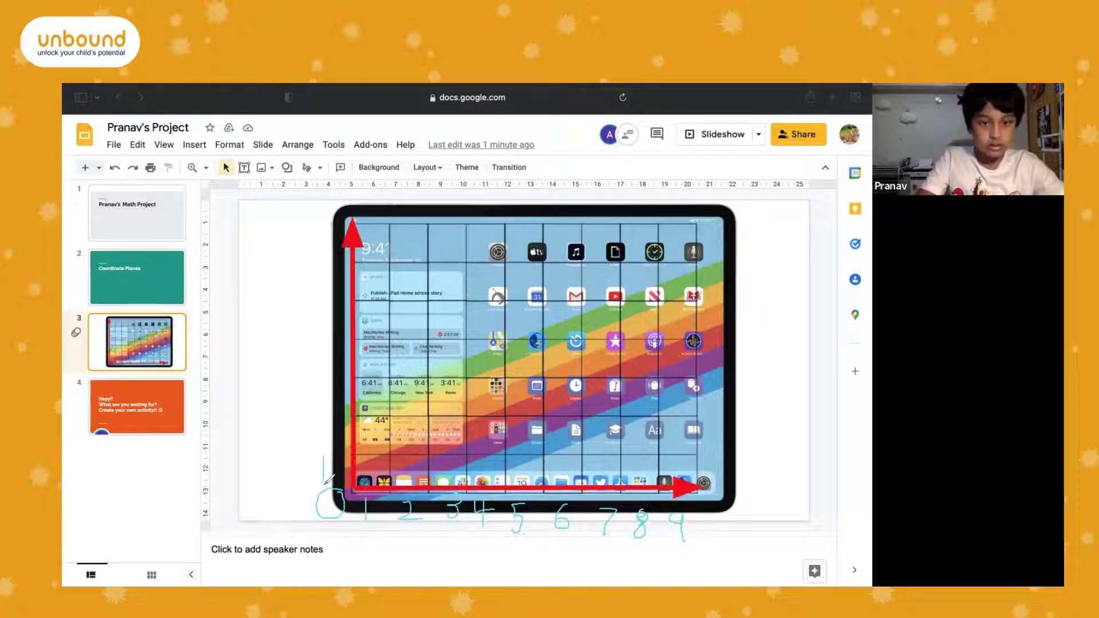
{"action": "left_click_drag", "start_coordinate": [314, 424], "coordinate": [328, 438]}
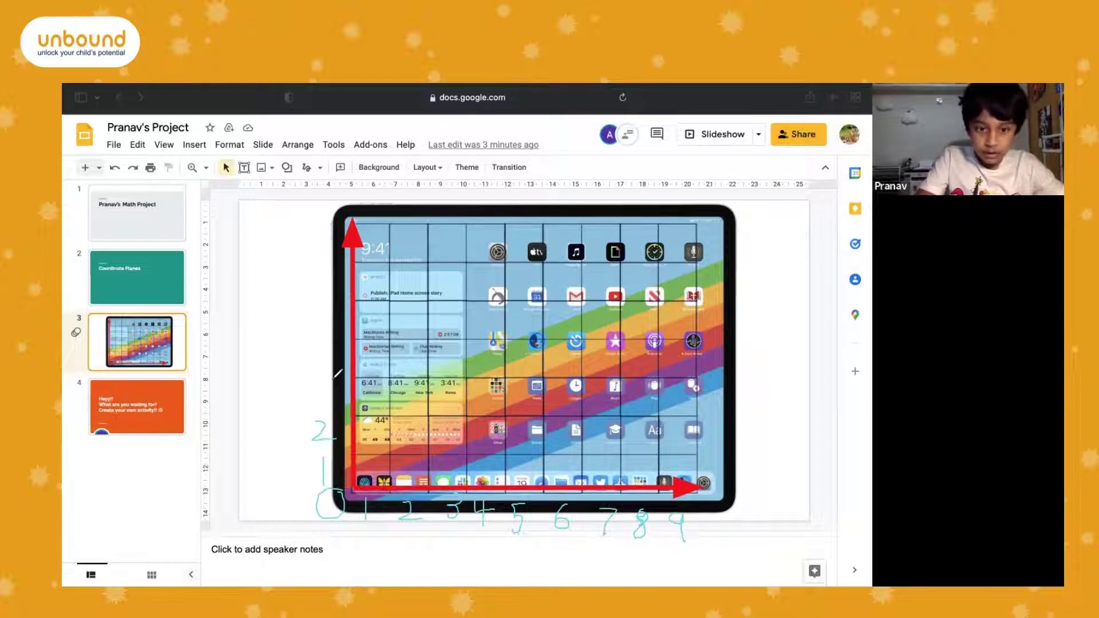
{"action": "left_click_drag", "start_coordinate": [317, 381], "coordinate": [324, 400]}
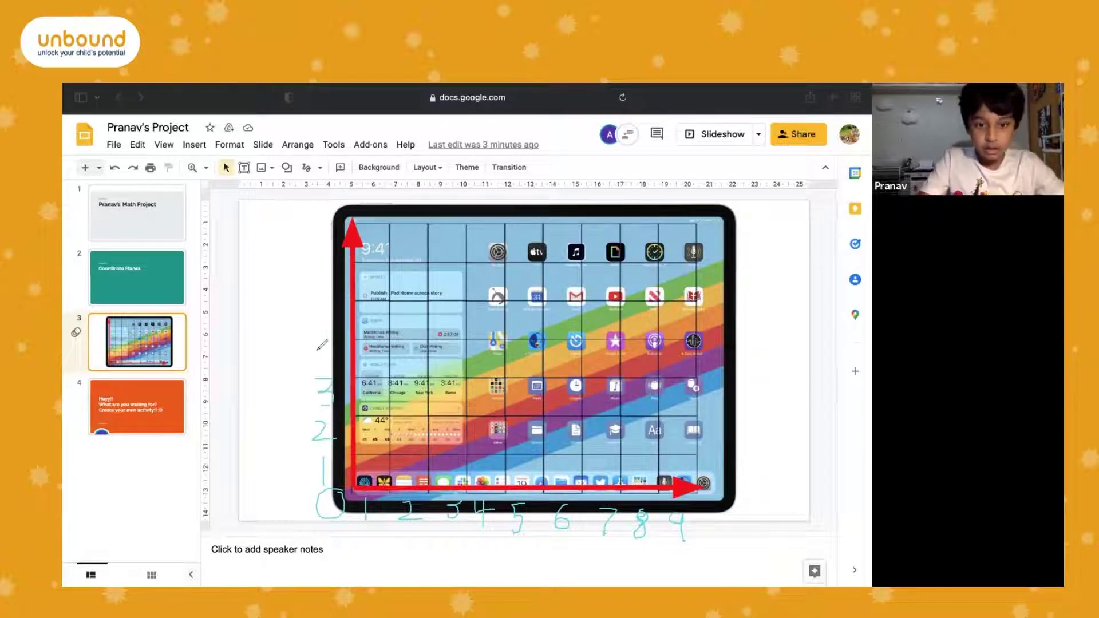
{"action": "mouse_move", "coordinate": [315, 345]}
{"action": "left_mouse_down"}
{"action": "mouse_move", "coordinate": [339, 353]}
{"action": "mouse_move", "coordinate": [329, 370]}
{"action": "left_mouse_up"}
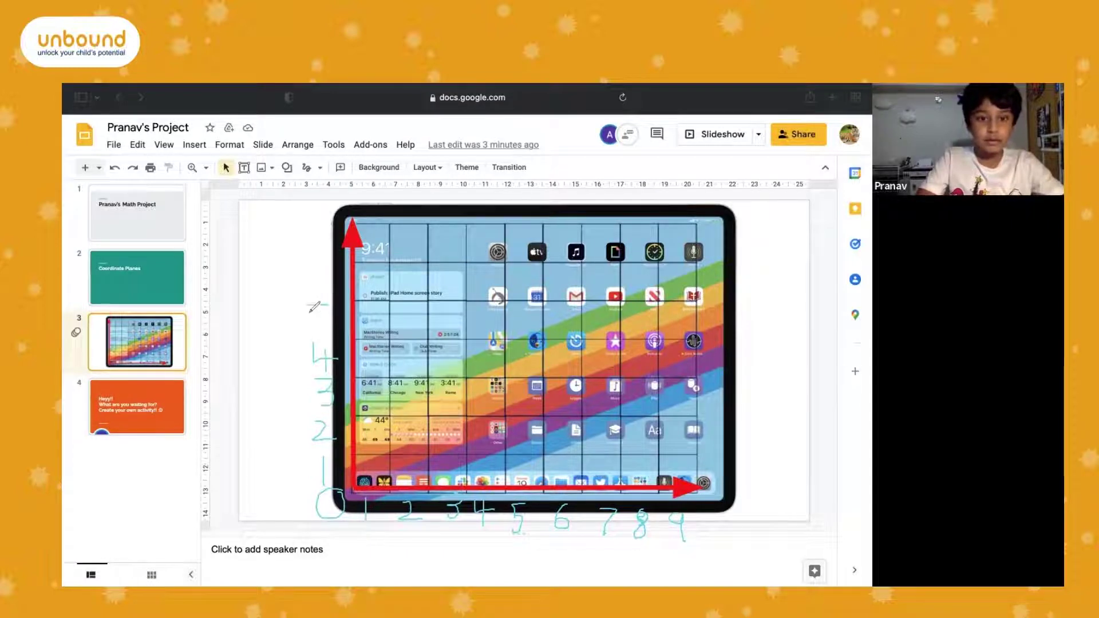
{"action": "mouse_move", "coordinate": [307, 305]}
{"action": "left_mouse_down"}
{"action": "mouse_move", "coordinate": [326, 315]}
{"action": "mouse_move", "coordinate": [320, 326]}
{"action": "left_mouse_up"}
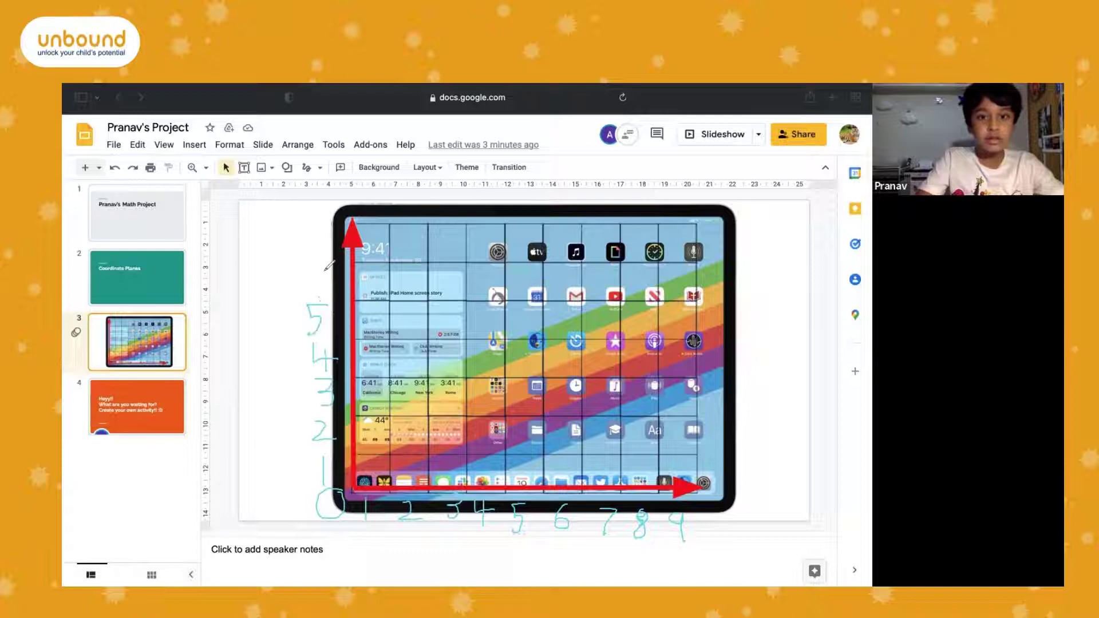
{"action": "left_click_drag", "start_coordinate": [324, 274], "coordinate": [318, 287]}
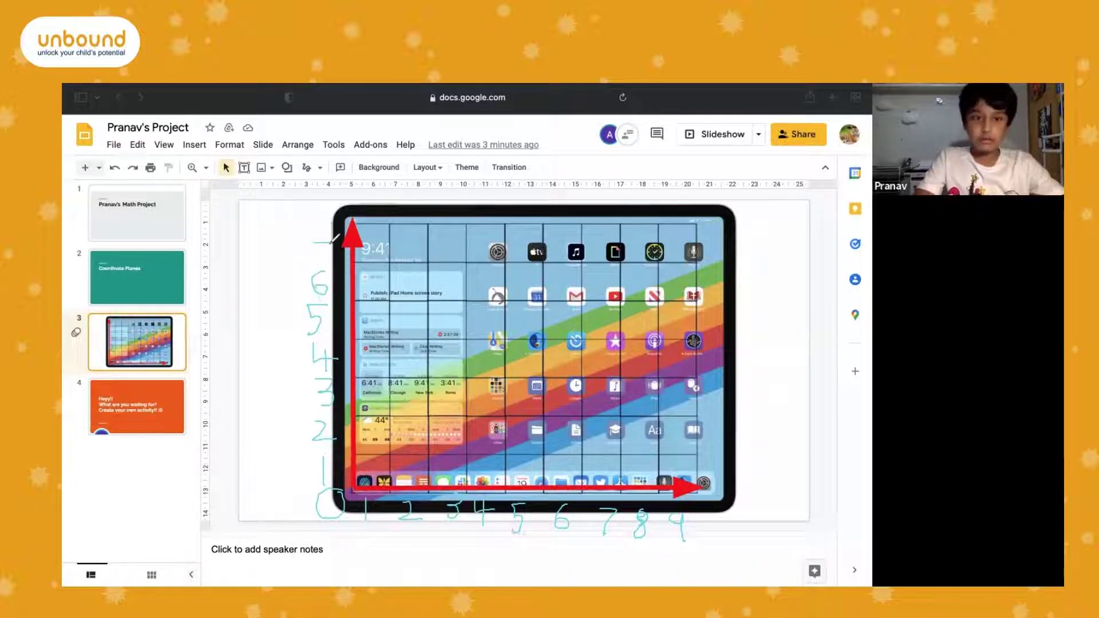
{"action": "left_click_drag", "start_coordinate": [313, 243], "coordinate": [321, 258]}
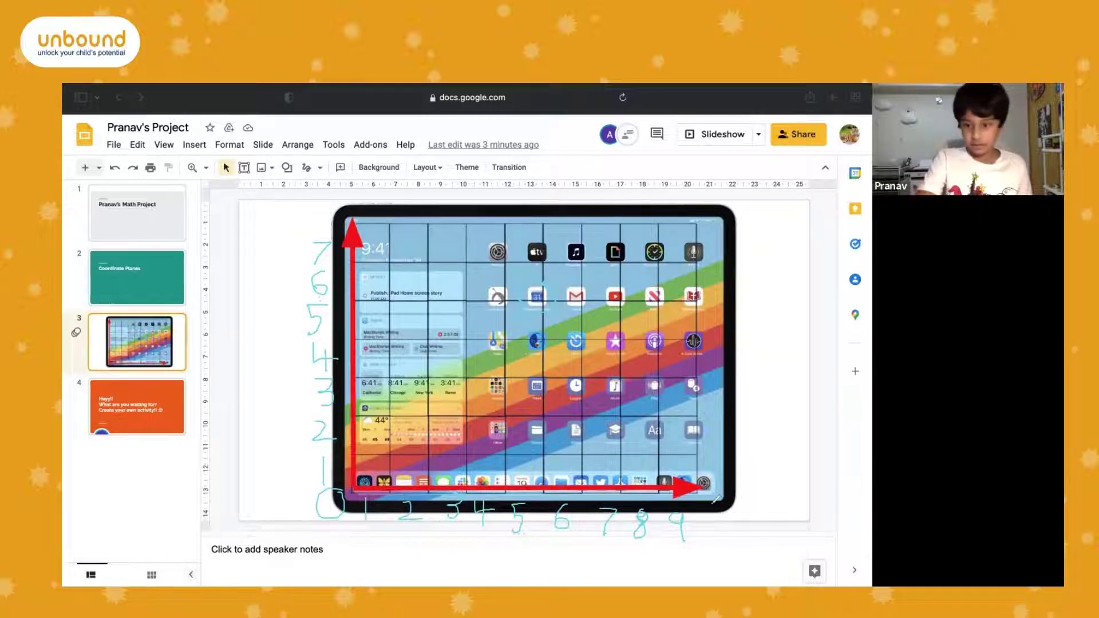
Write X after the 9, Y above the 7, and a small dash beside the 5.
{"action": "left_click_drag", "start_coordinate": [711, 512], "coordinate": [703, 525]}
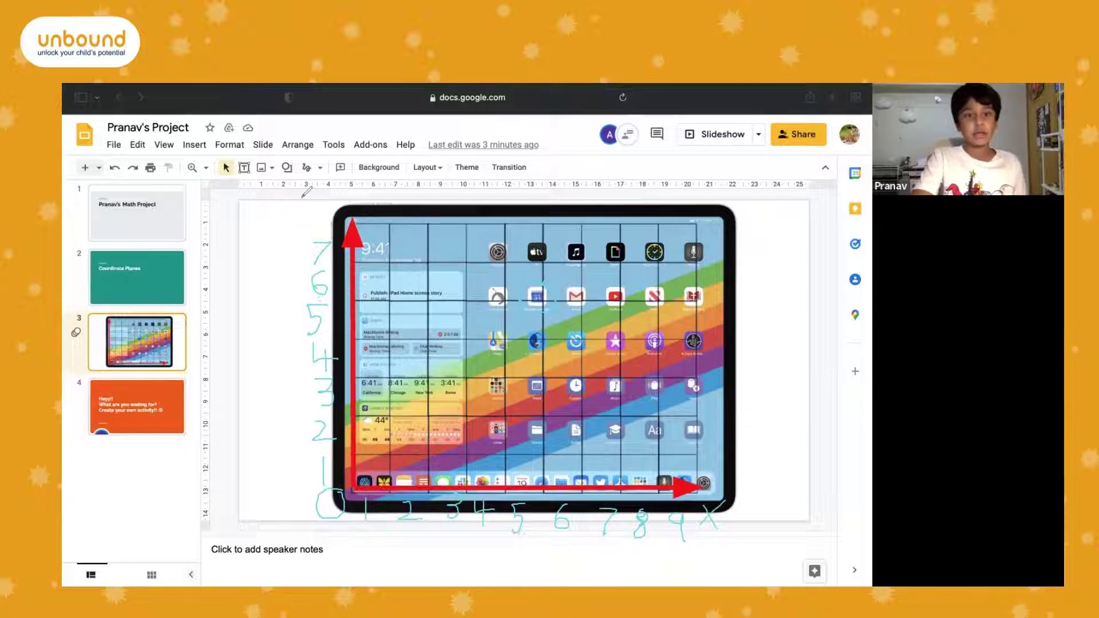
{"action": "mouse_move", "coordinate": [306, 198]}
{"action": "left_mouse_down"}
{"action": "mouse_move", "coordinate": [320, 213]}
{"action": "mouse_move", "coordinate": [302, 237]}
{"action": "left_mouse_up"}
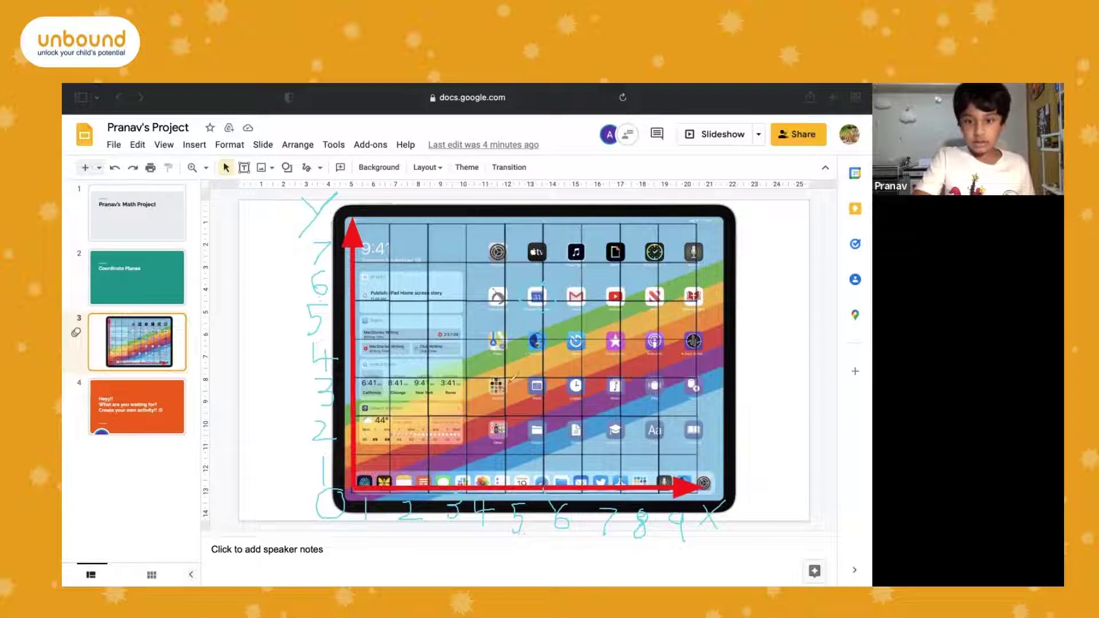
{"action": "left_click_drag", "start_coordinate": [326, 316], "coordinate": [344, 312]}
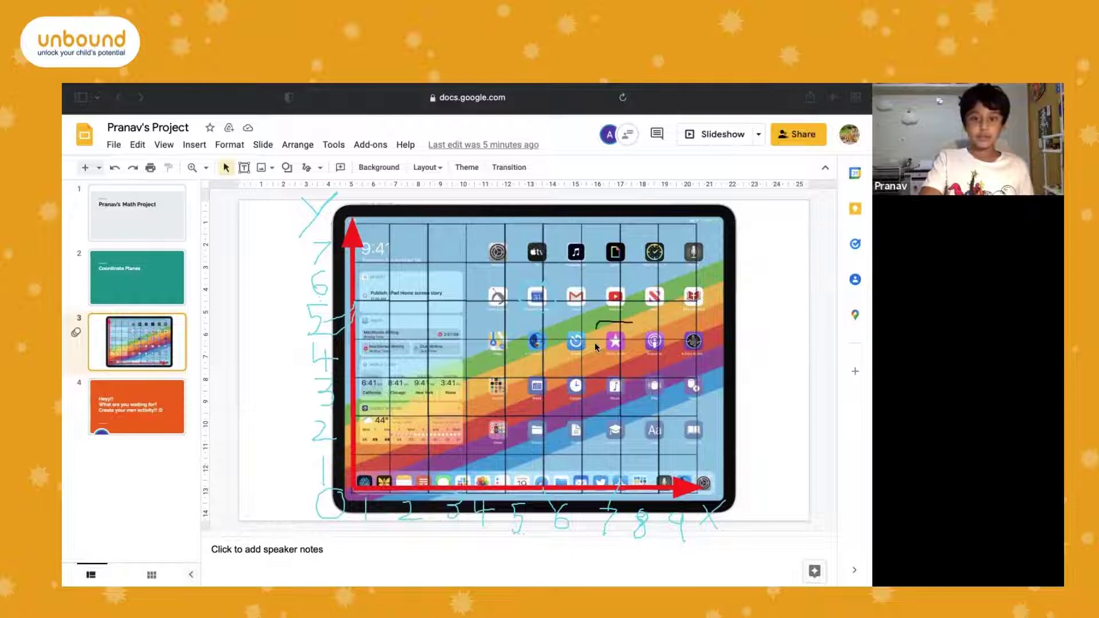
Draw a black circle around the purple star app icon.
{"action": "left_click_drag", "start_coordinate": [605, 356], "coordinate": [637, 327]}
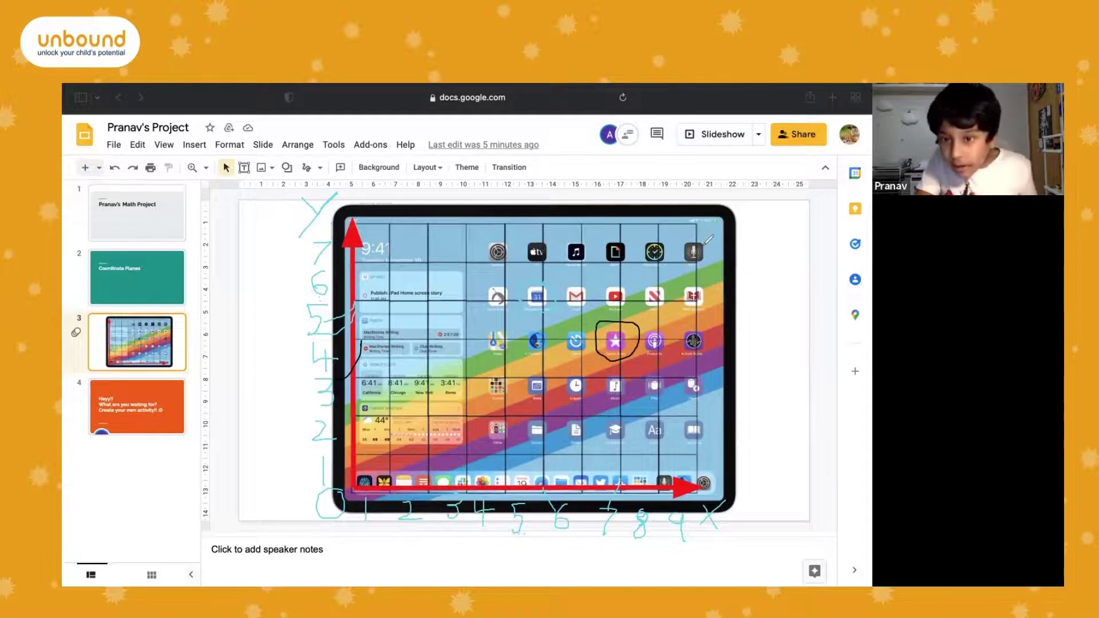
Circle and mark the top-right microphone icon in black, plus a vertical stroke near lower-right icons.
{"action": "mouse_move", "coordinate": [704, 251]}
{"action": "left_mouse_down"}
{"action": "mouse_move", "coordinate": [676, 255]}
{"action": "mouse_move", "coordinate": [710, 243]}
{"action": "left_mouse_up"}
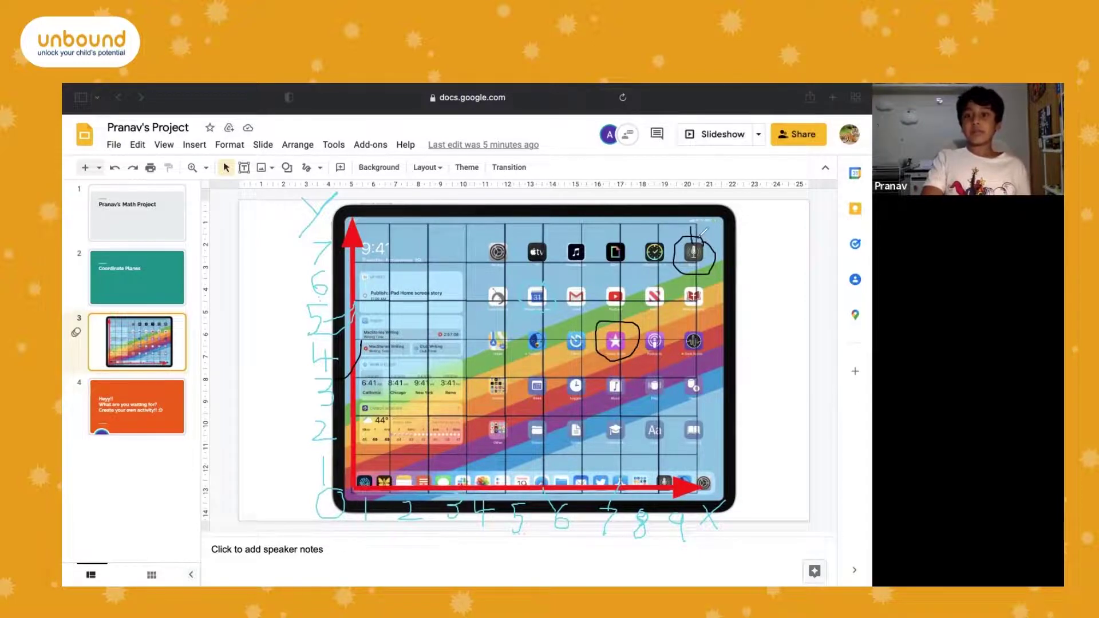
{"action": "mouse_move", "coordinate": [700, 235]}
{"action": "left_mouse_down"}
{"action": "mouse_move", "coordinate": [713, 218]}
{"action": "mouse_move", "coordinate": [724, 250]}
{"action": "mouse_move", "coordinate": [679, 235]}
{"action": "mouse_move", "coordinate": [691, 244]}
{"action": "left_mouse_up"}
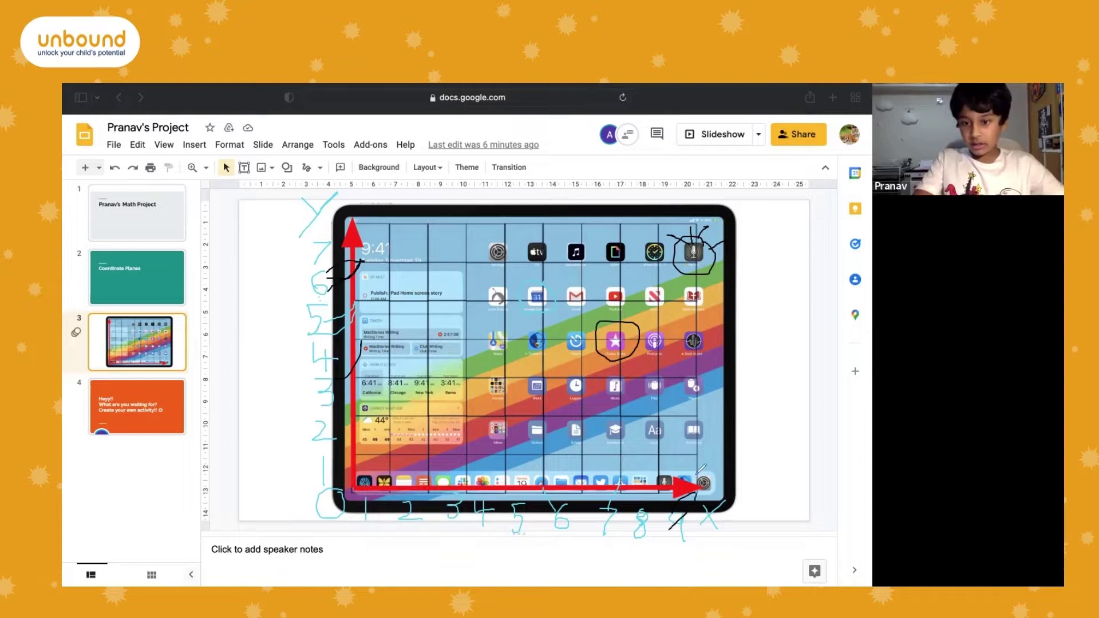
{"action": "left_click_drag", "start_coordinate": [701, 442], "coordinate": [698, 414]}
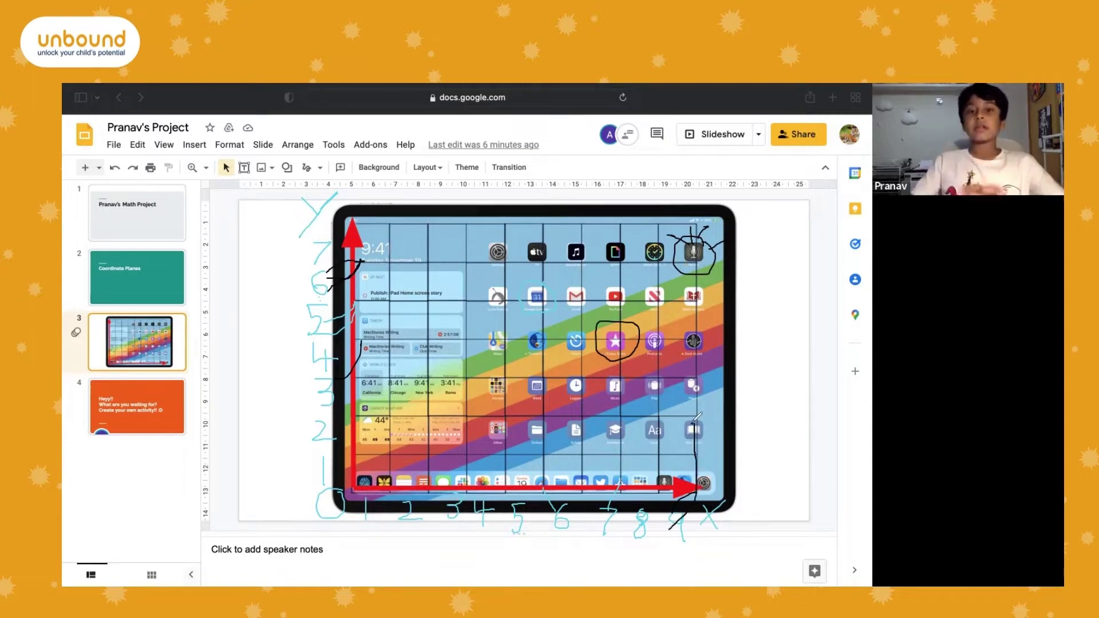